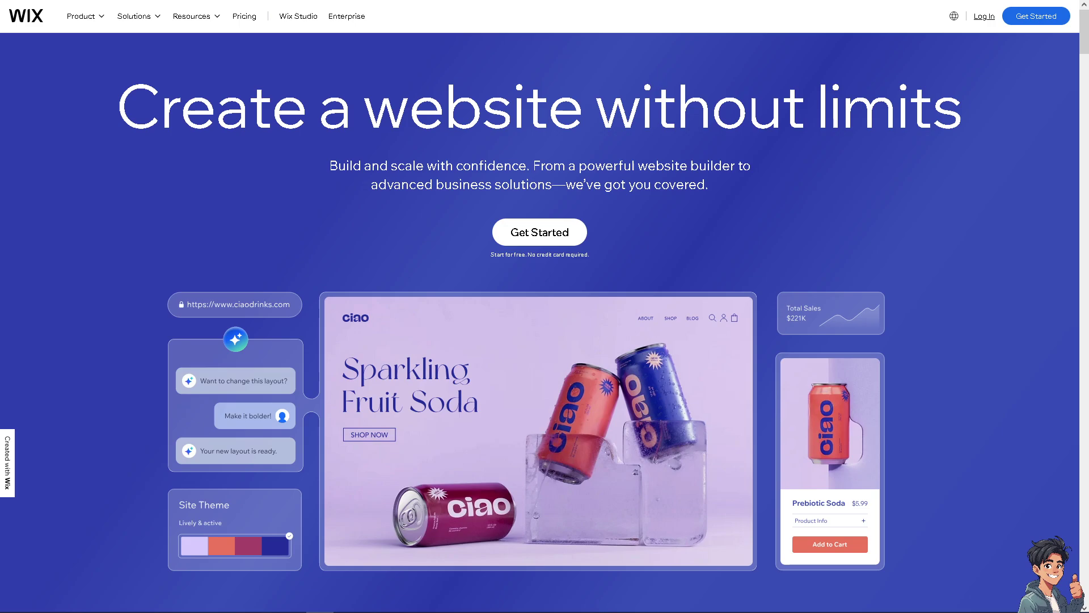
Scroll down the Wix homepage and choose Get Started to begin a new site.
scroll(518, 347, down, 10)
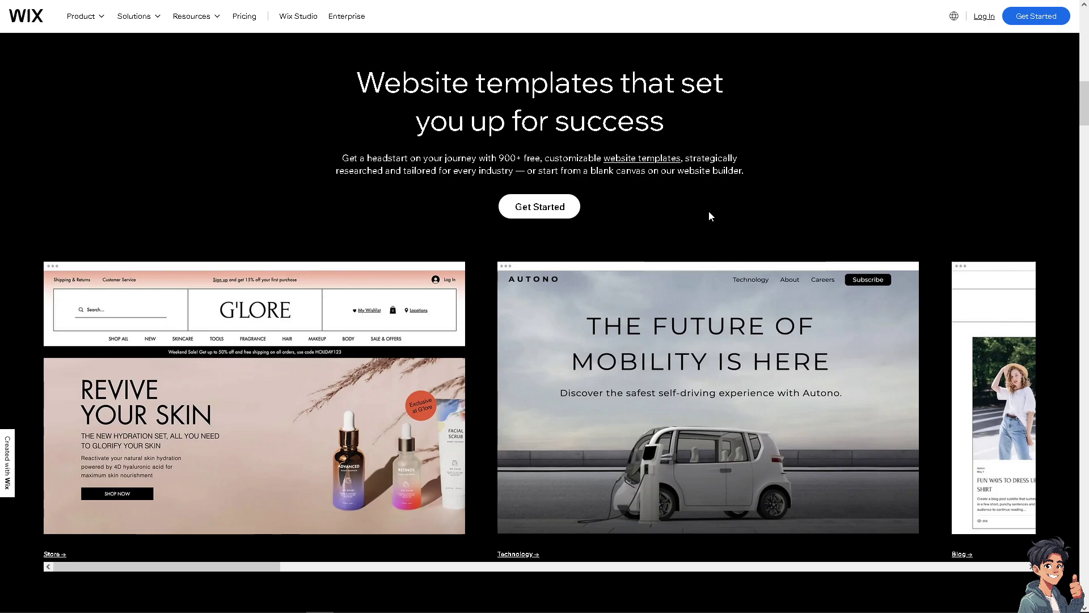
click(518, 210)
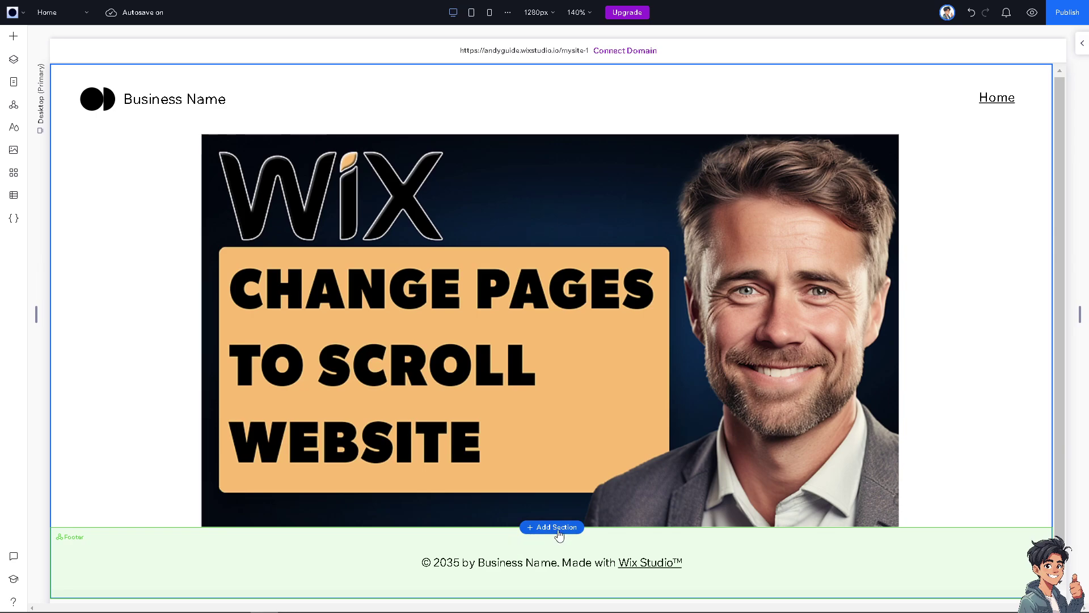
Add a new blank section below the hero image and select it.
click(558, 529)
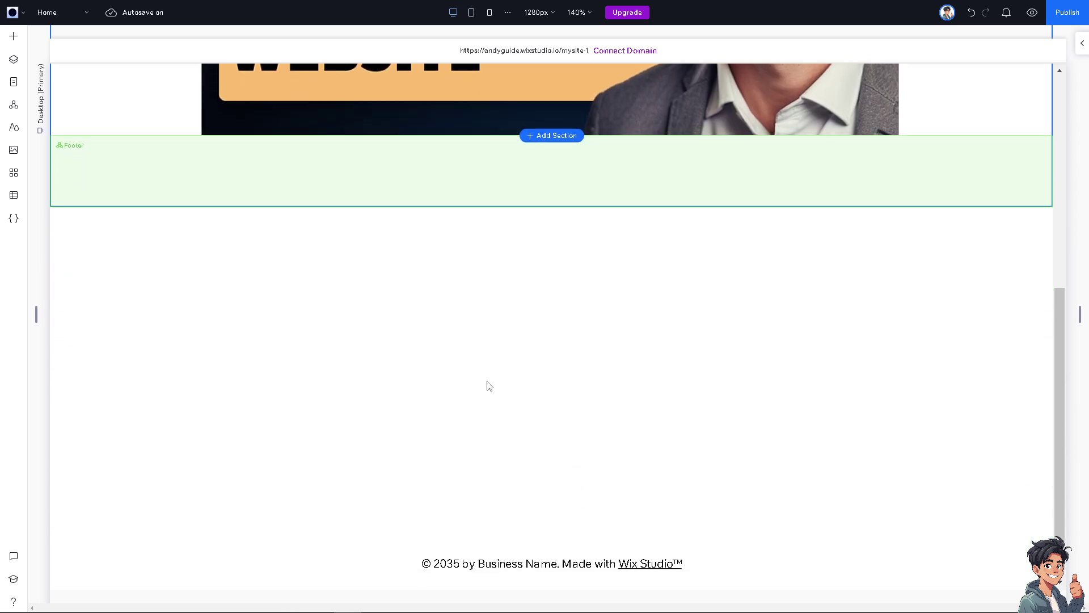
click(493, 401)
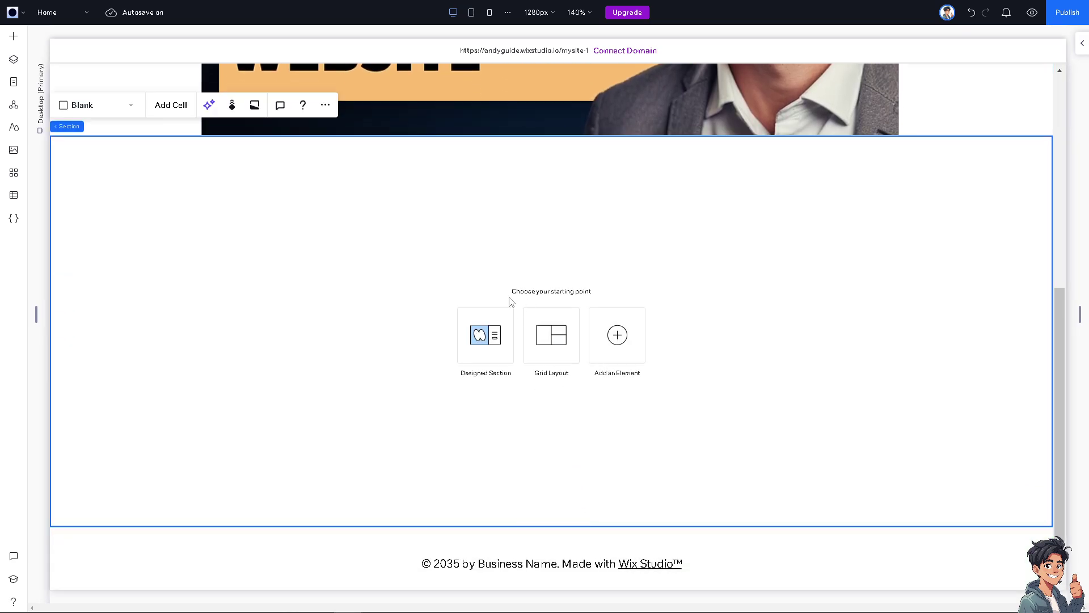
scroll(435, 255, up, 1)
scroll(566, 318, up, 3)
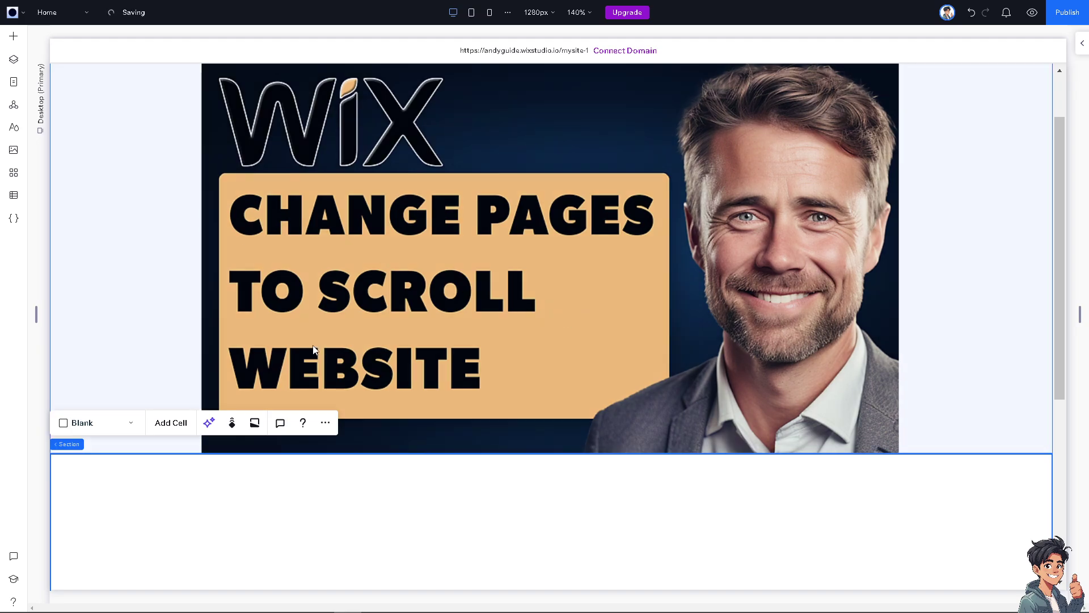
scroll(316, 349, down, 2)
scroll(372, 372, down, 2)
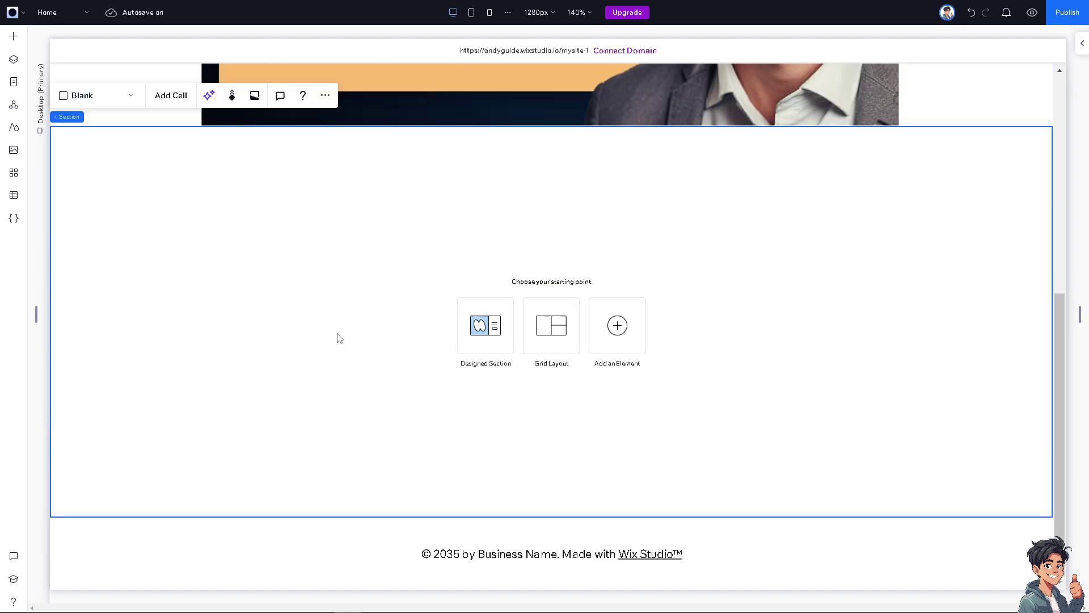
Browse Add Elements through designed sections and wireframes to the Menu & Search category.
click(14, 39)
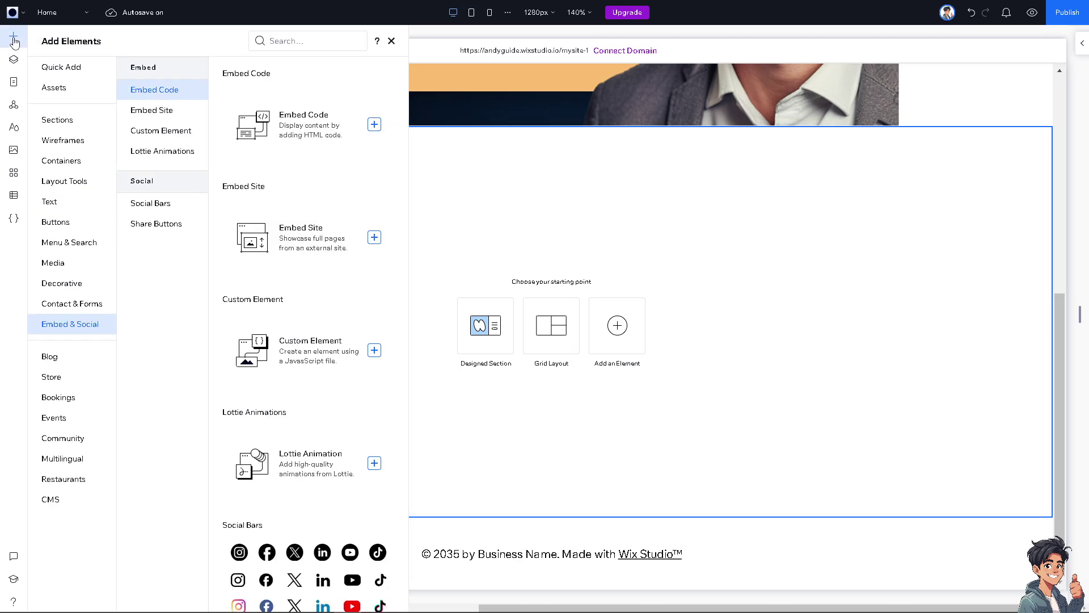
click(70, 125)
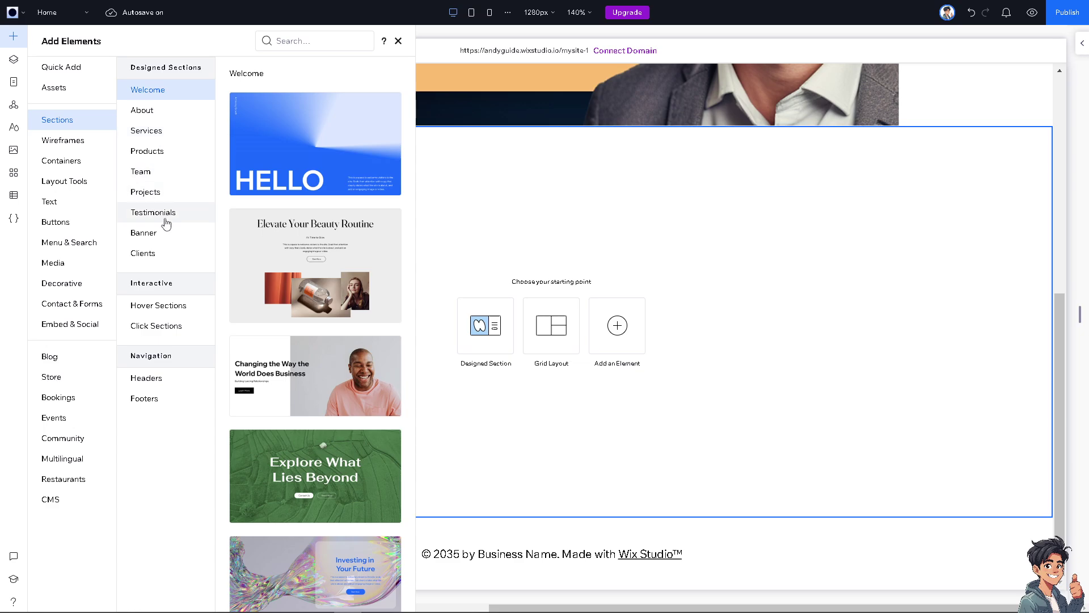
click(64, 142)
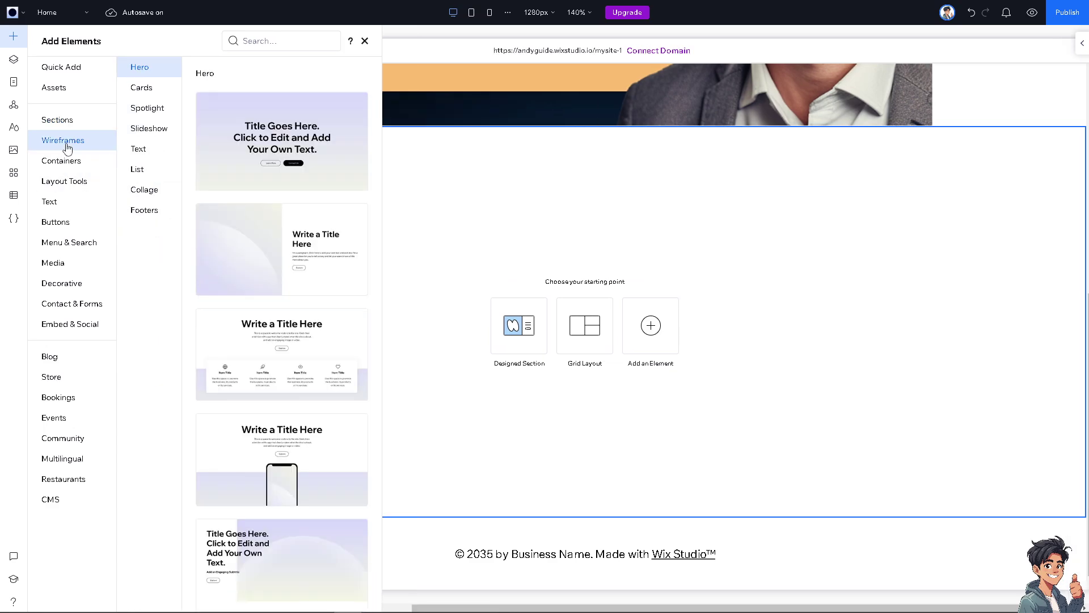
click(70, 244)
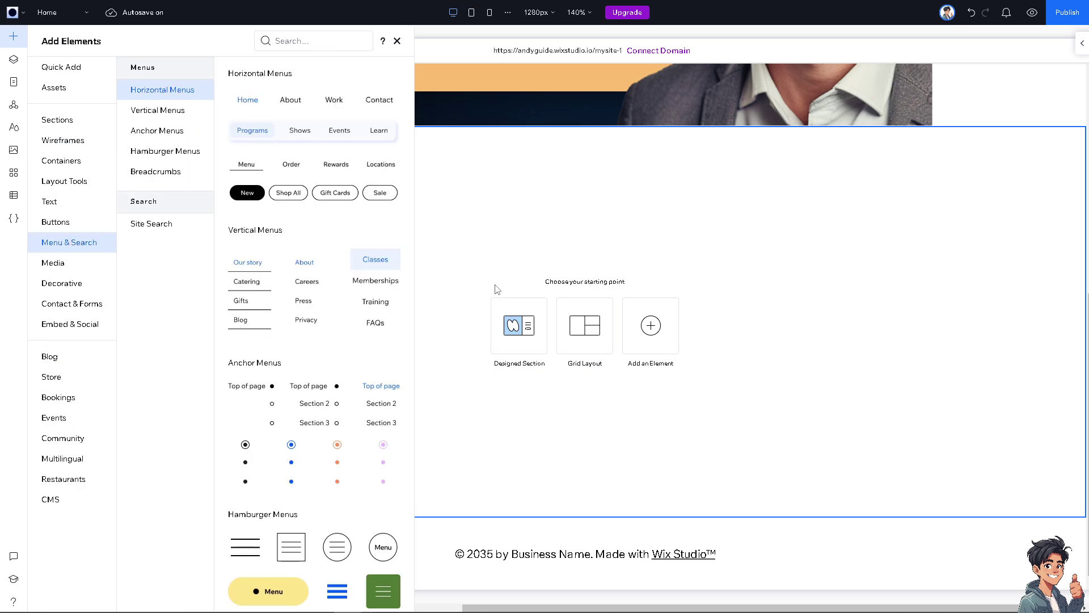
Add a horizontal Home menu and stretch it to 908 pixels wide.
click(246, 105)
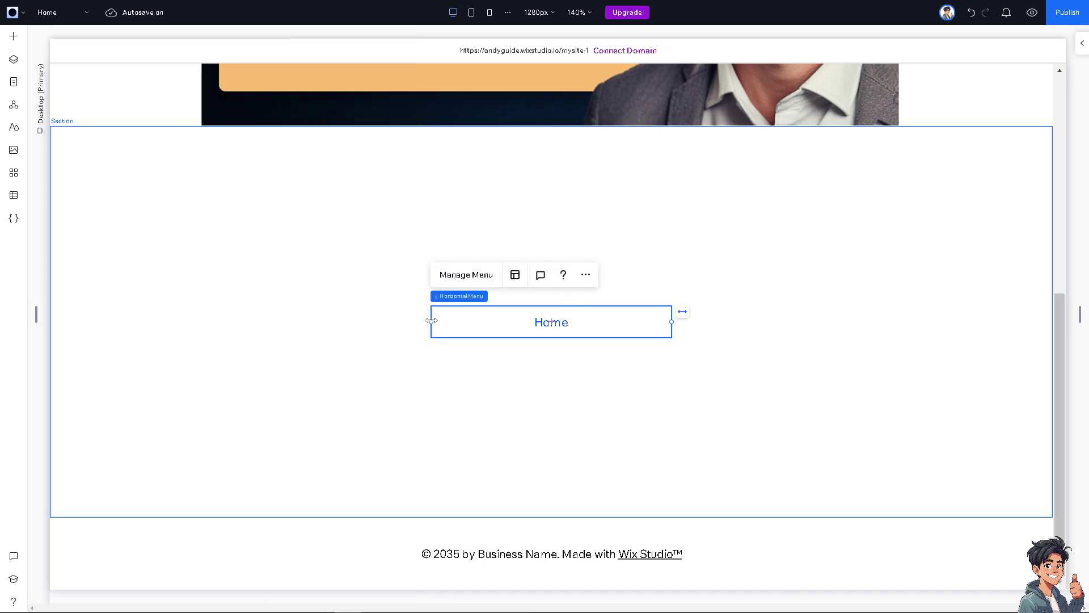
drag(431, 322, 158, 307)
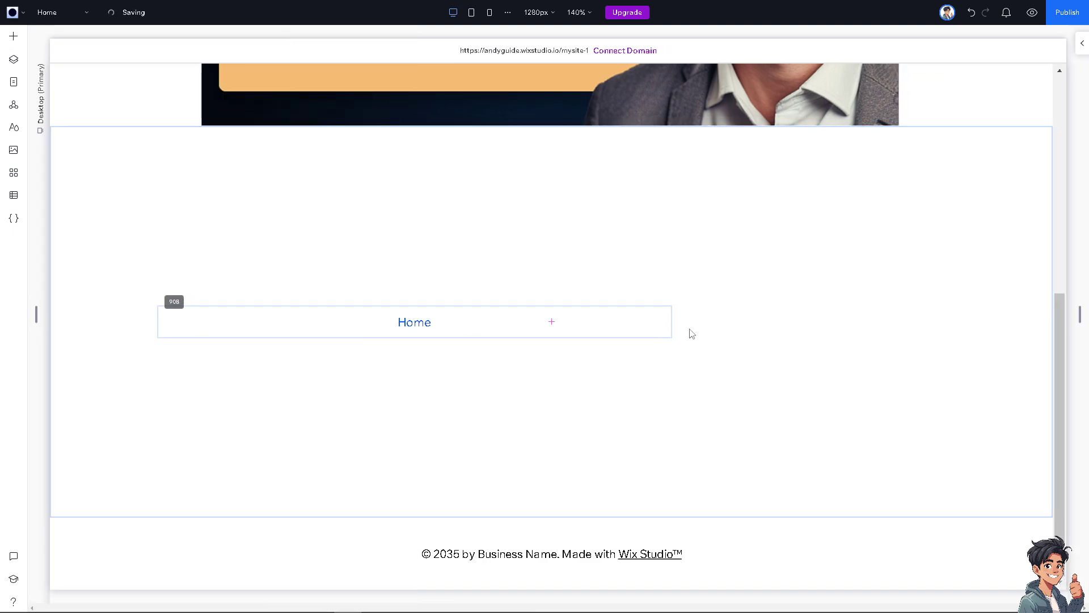
drag(678, 319, 958, 323)
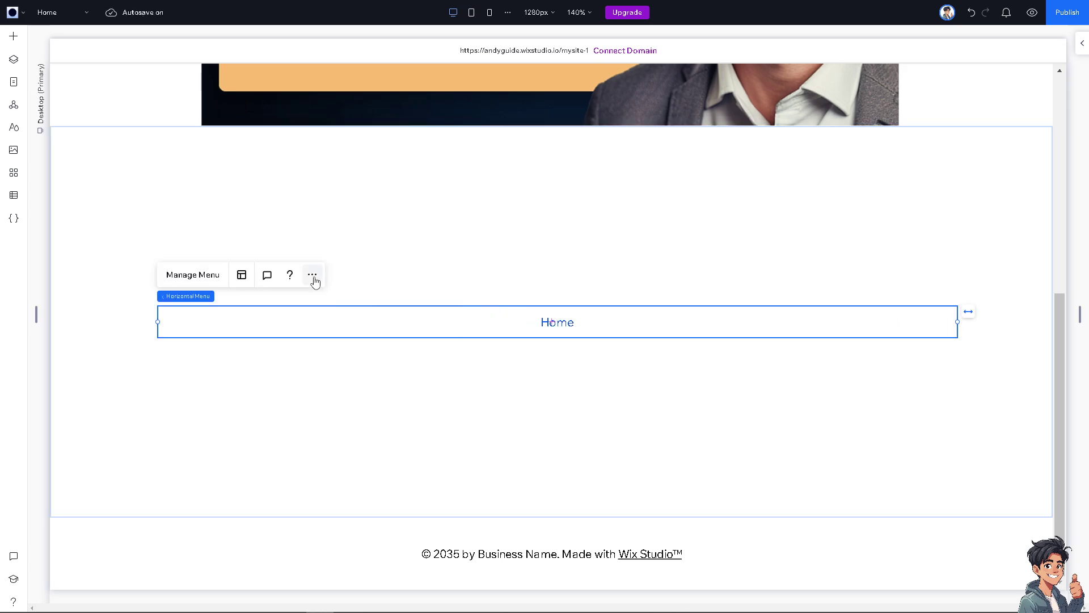
Check the Home menu's items and displayed site menu in Manage Menu, then view more options.
click(194, 276)
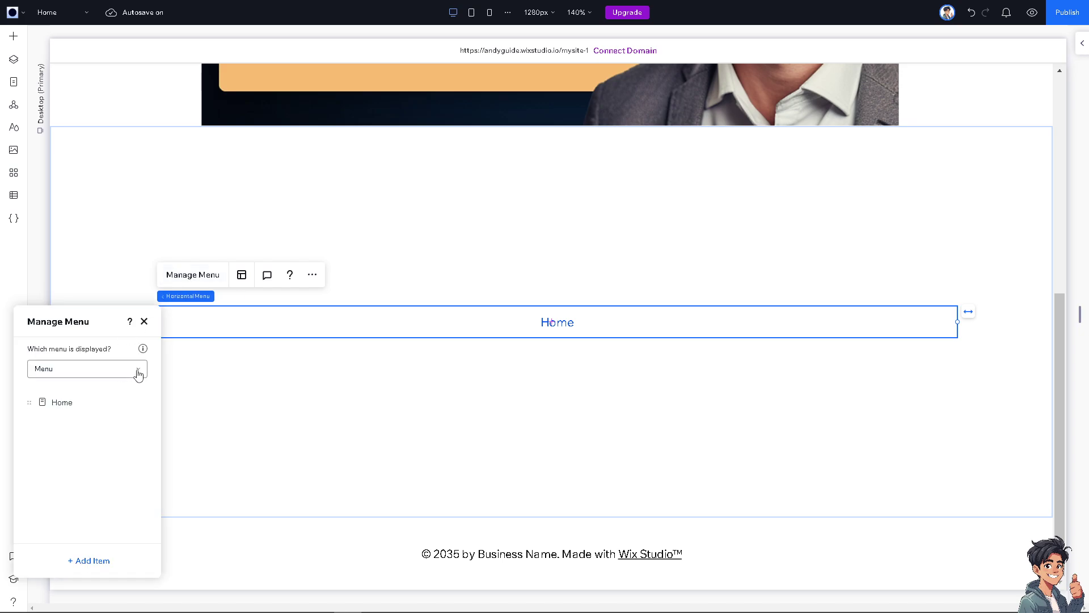
click(138, 374)
click(146, 414)
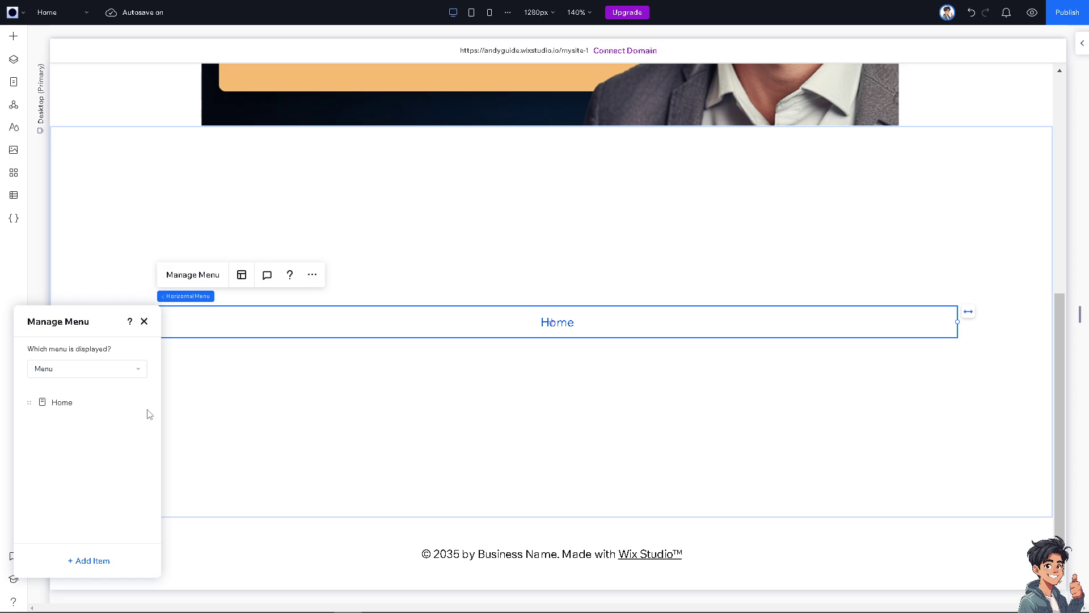
click(312, 276)
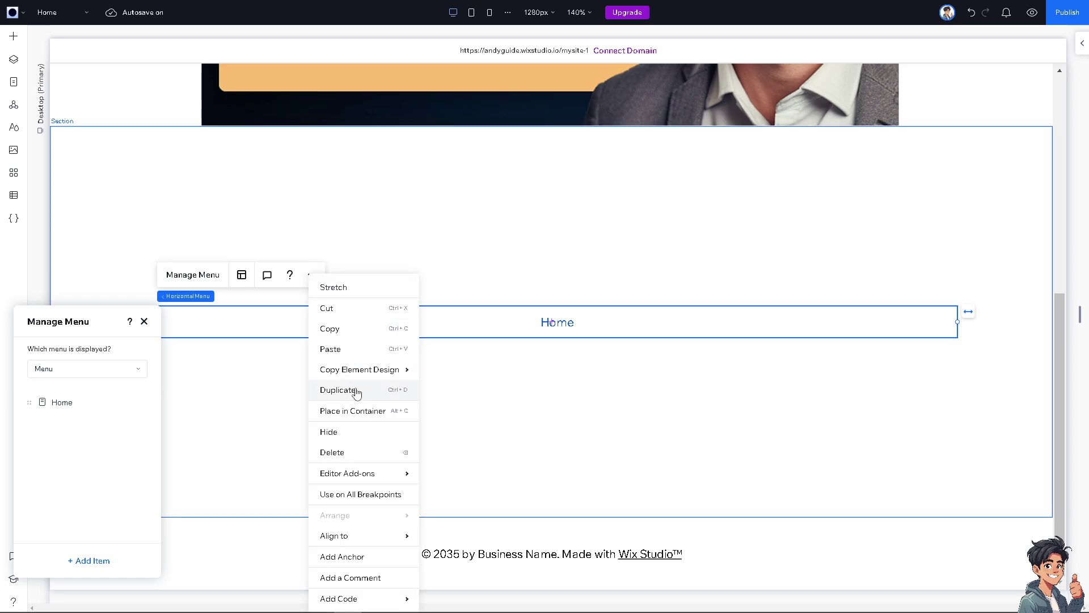
Move the Home menu to the top edge of the new section, then browse Blog elements.
click(586, 223)
drag(566, 322, 569, 151)
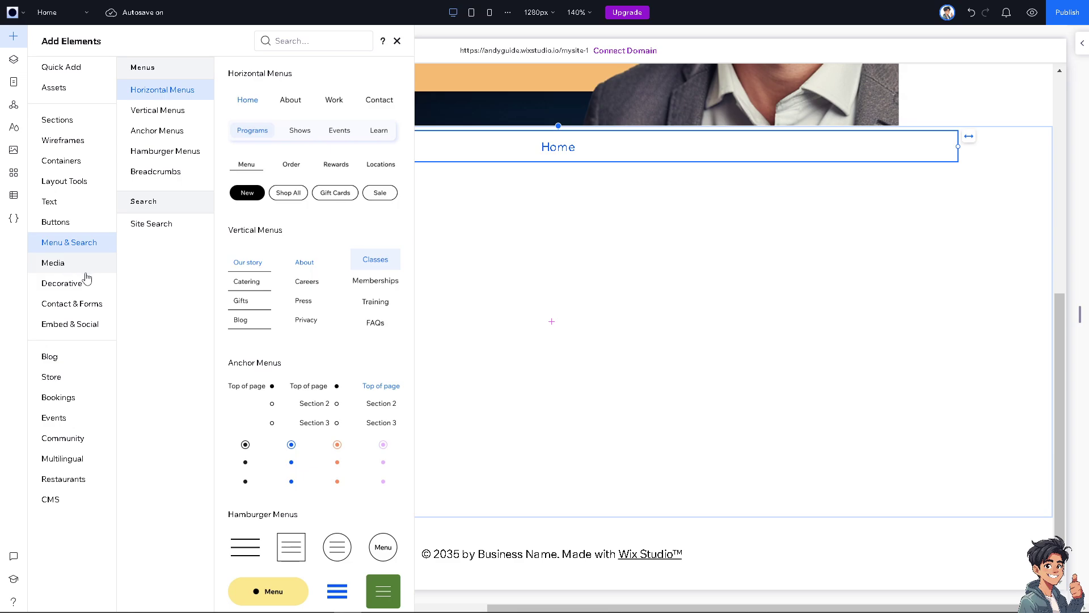
click(73, 358)
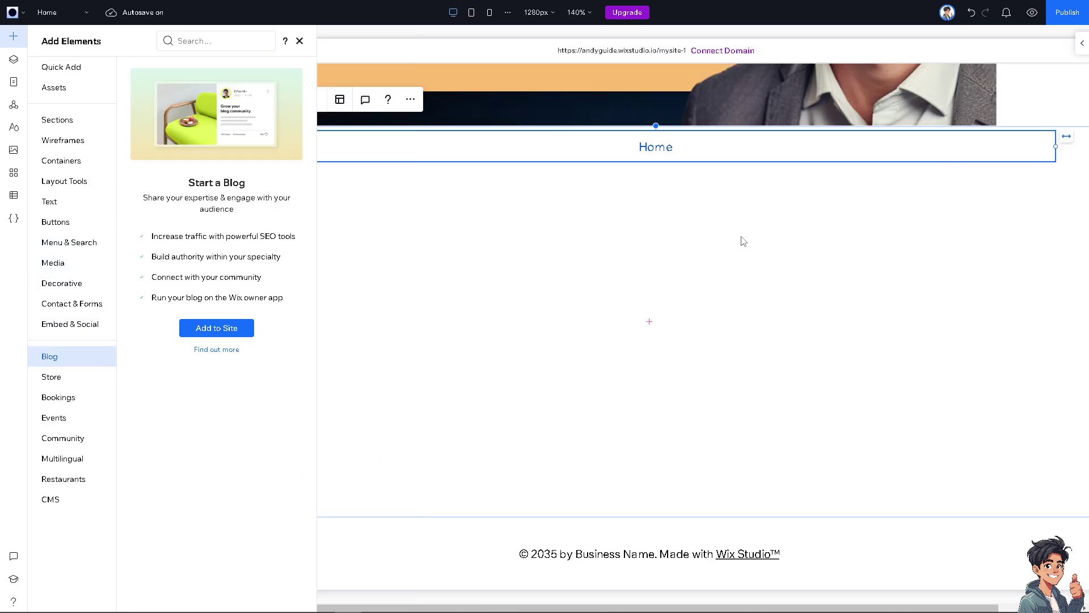
Place the Curated sets tabs design with Sets, New and Best sellers tabs under the Home menu.
click(75, 186)
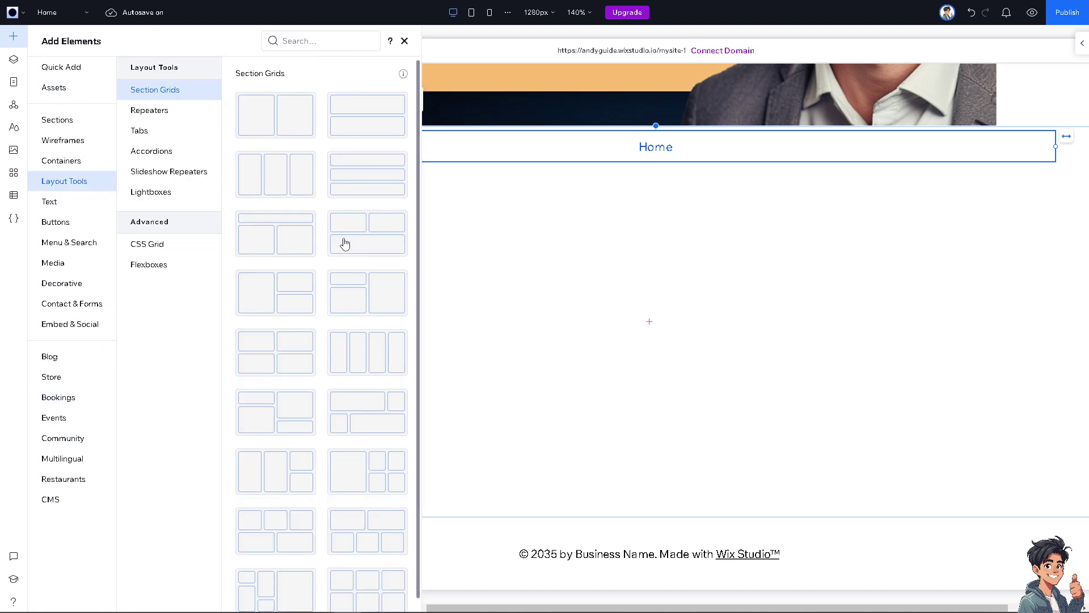
scroll(343, 241, down, 1)
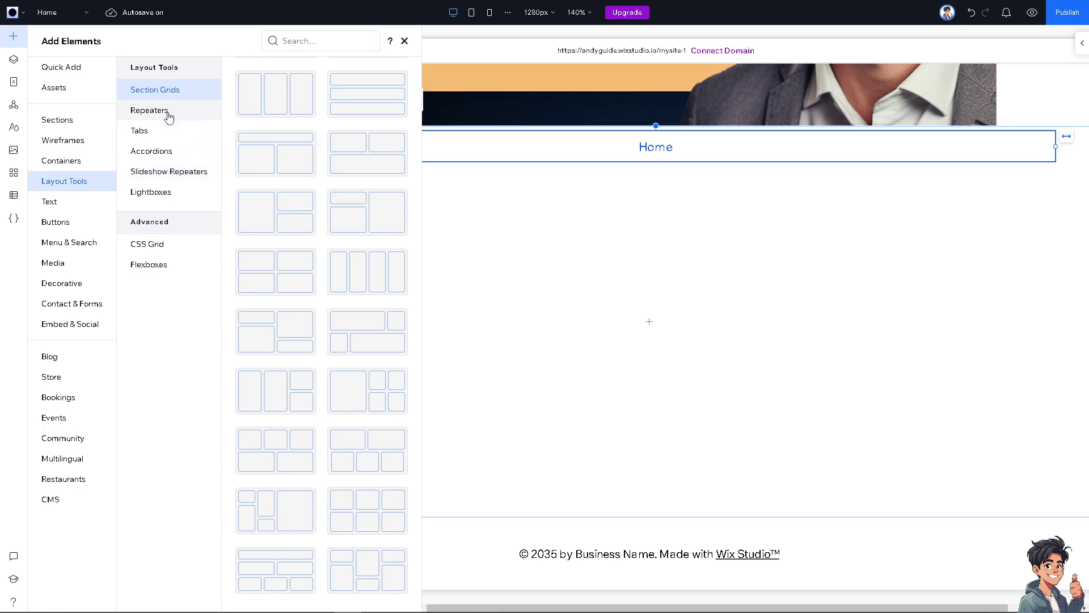
click(157, 132)
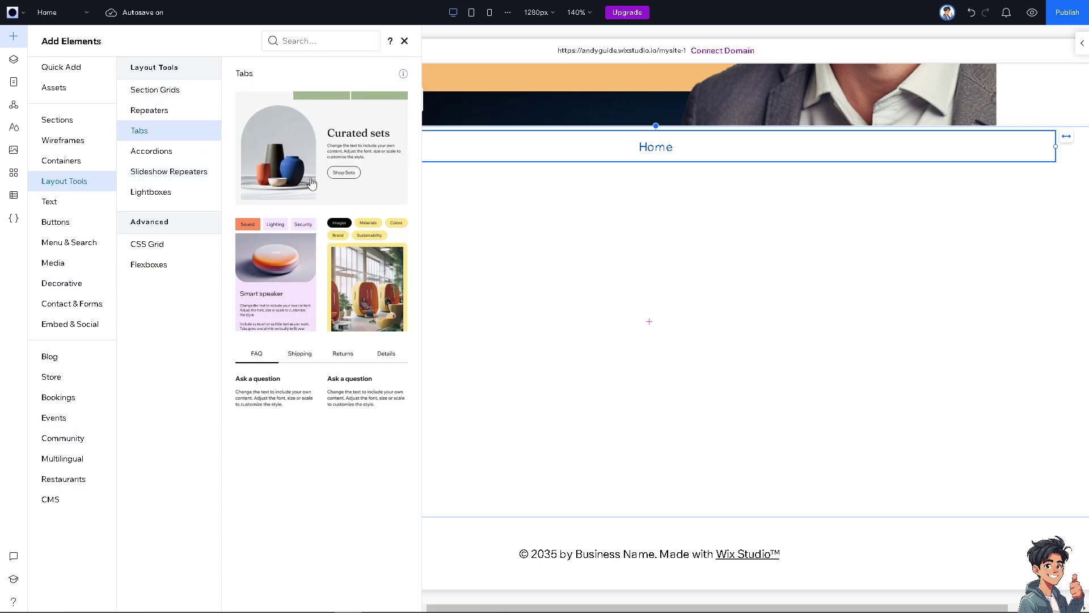
drag(303, 164, 676, 258)
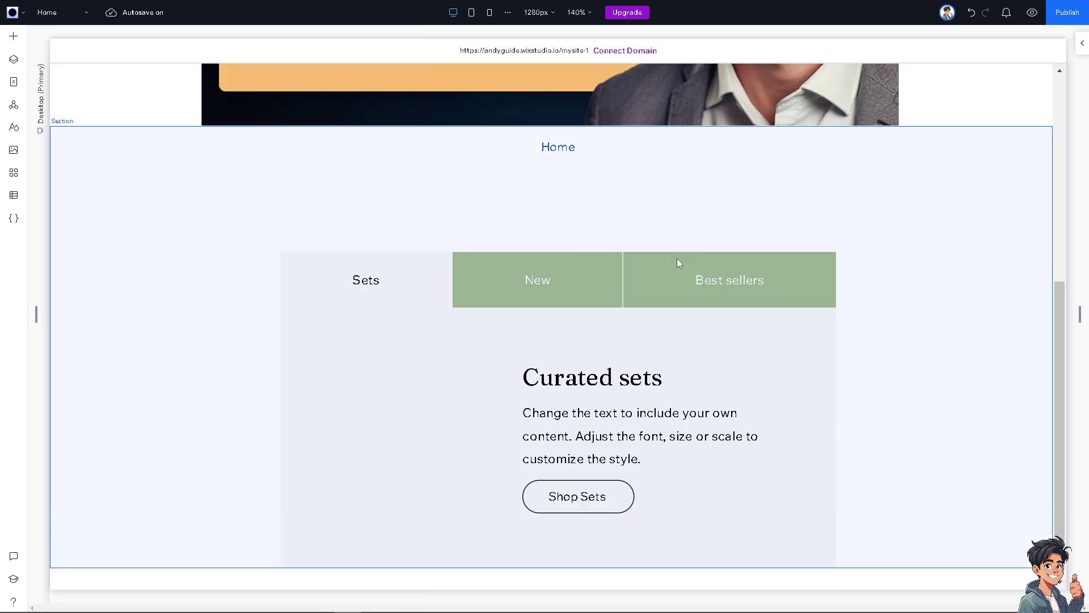
click(495, 278)
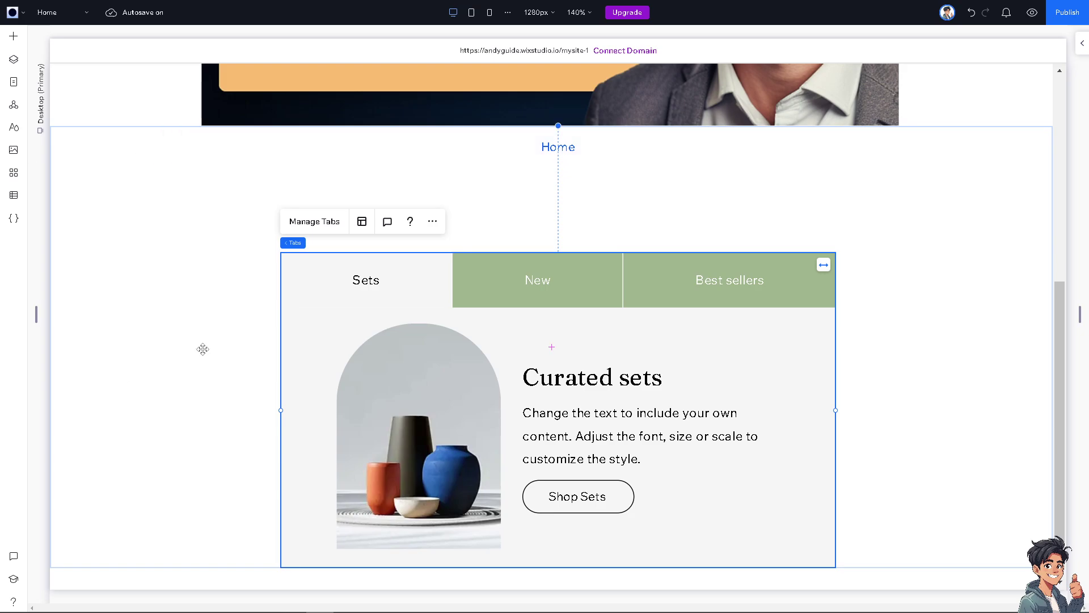
scroll(551, 288, up, 7)
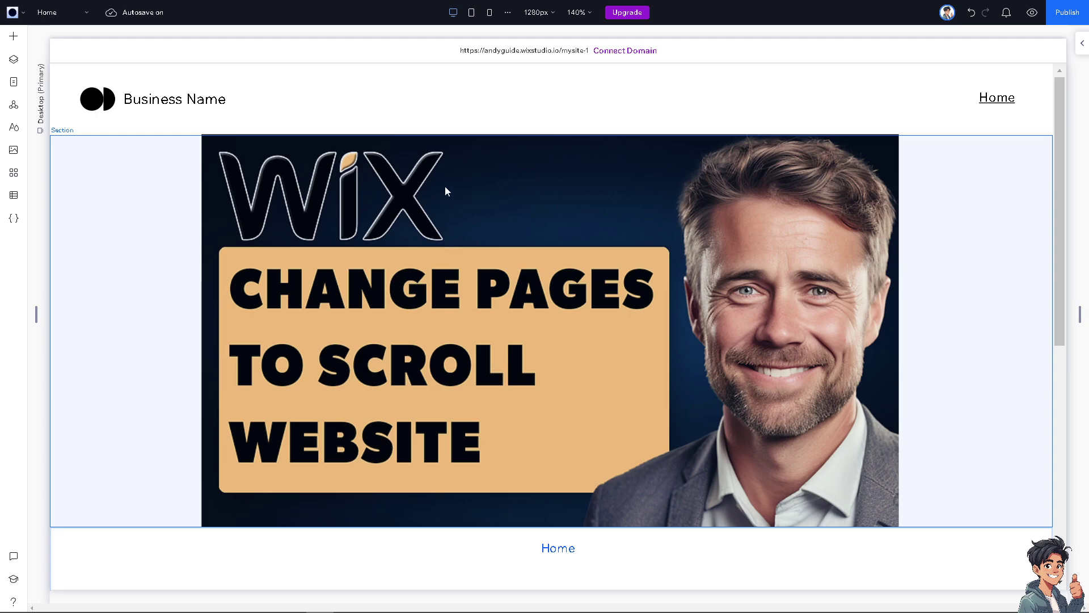
Select the Business Name site title inside the header's logo group.
click(394, 182)
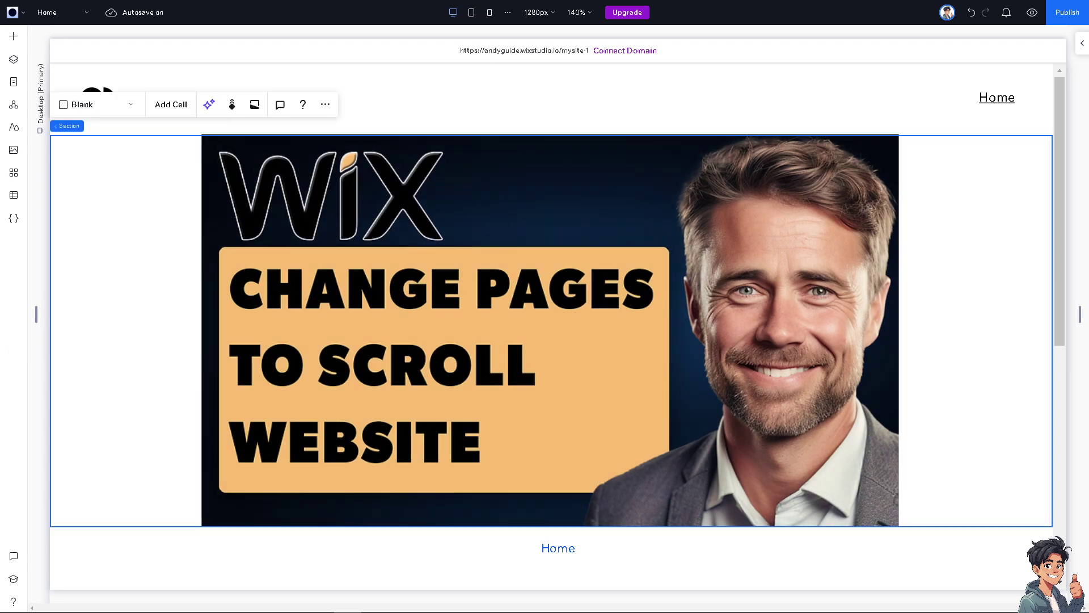
click(474, 105)
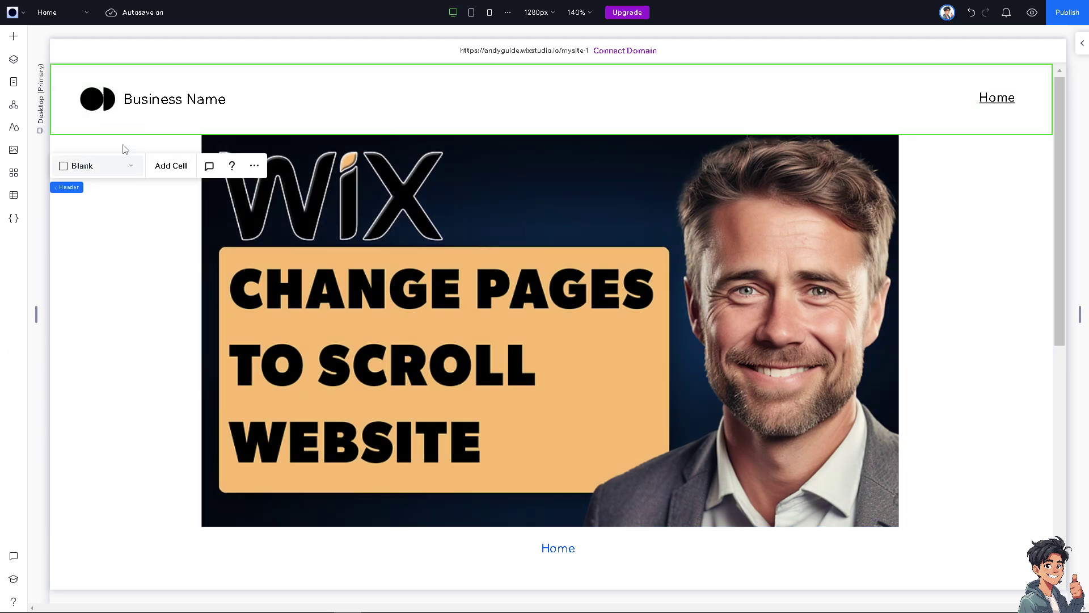
click(174, 95)
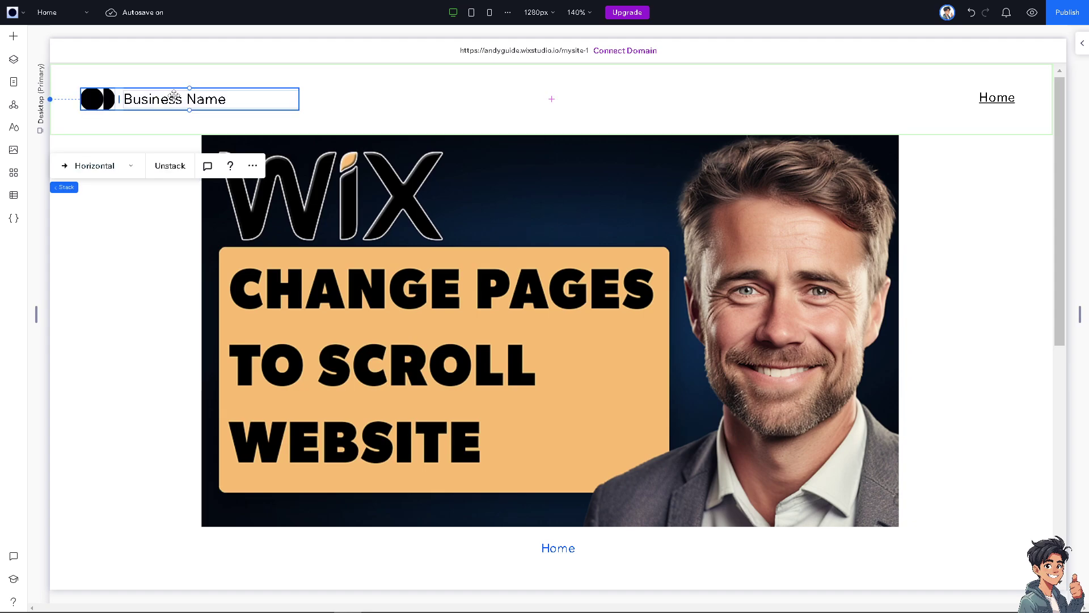
click(244, 100)
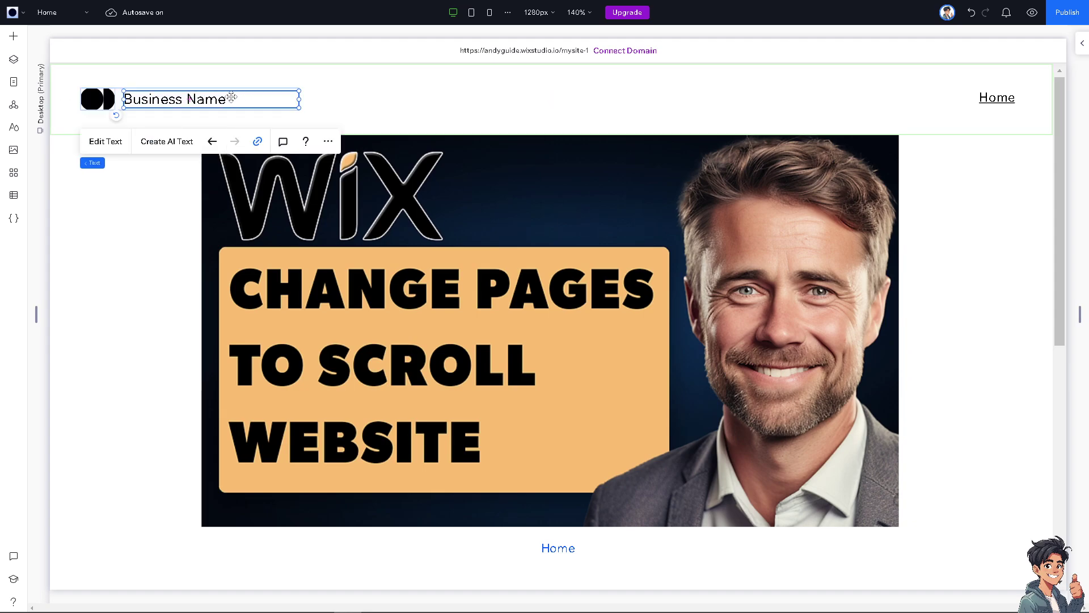
double_click(172, 102)
click(227, 100)
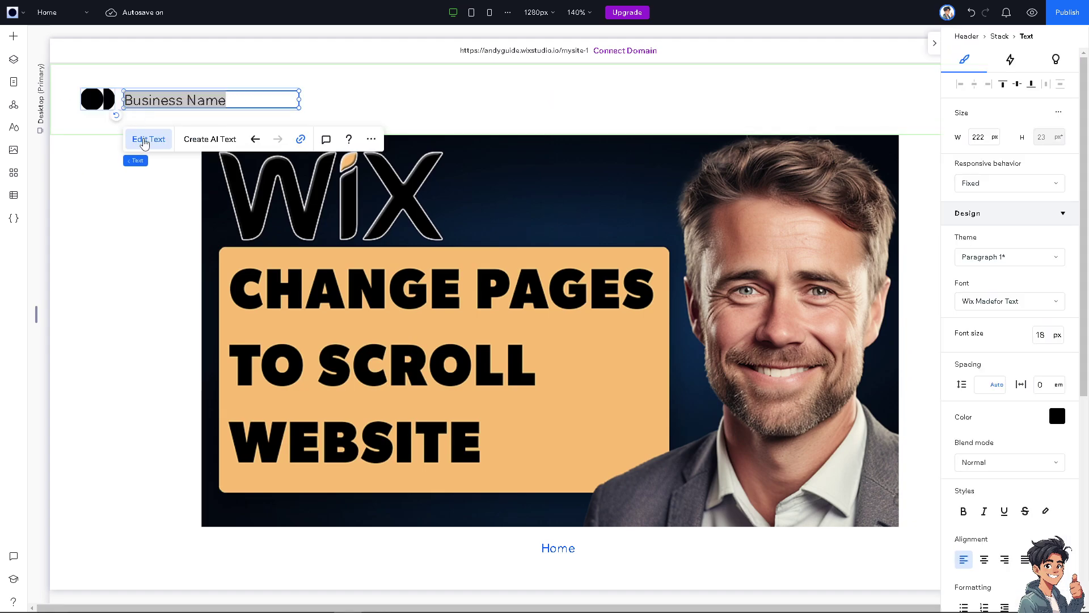
key(Escape)
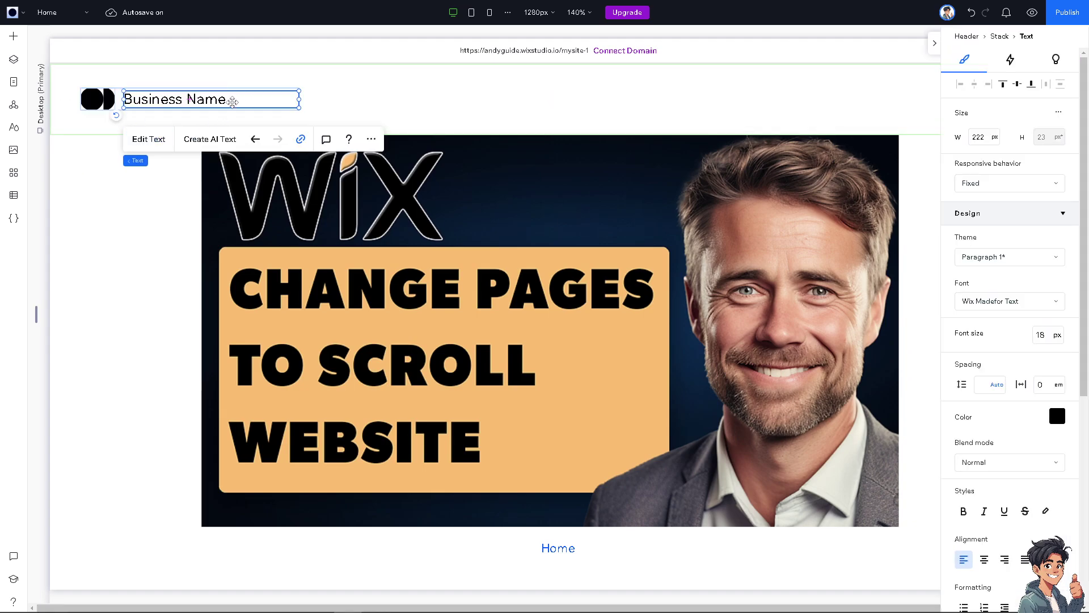
Replace the site title text with 'Andy's Guides'.
click(149, 139)
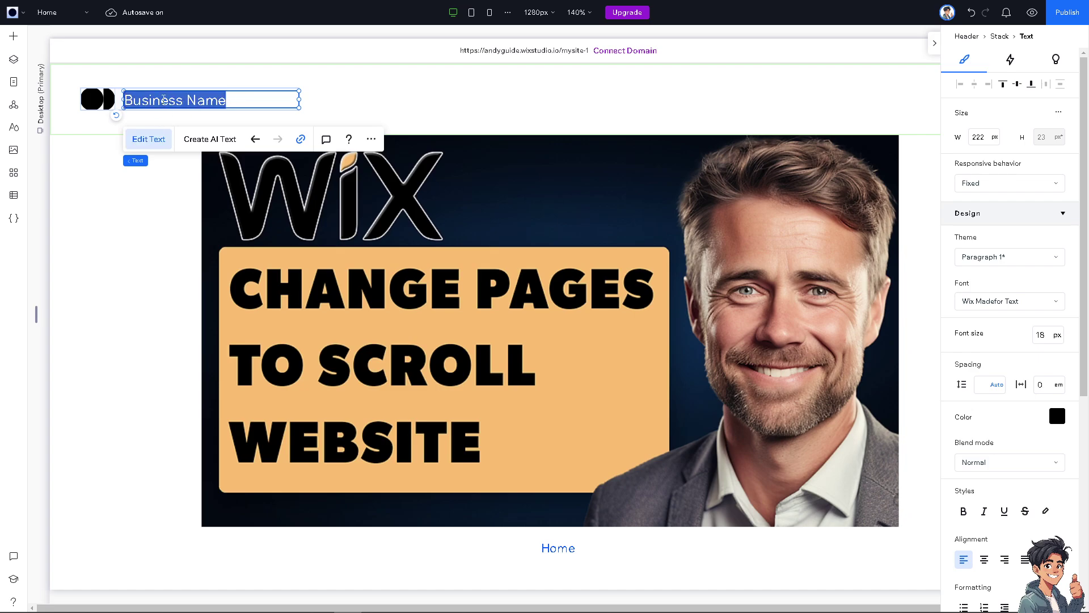
text(Andy)
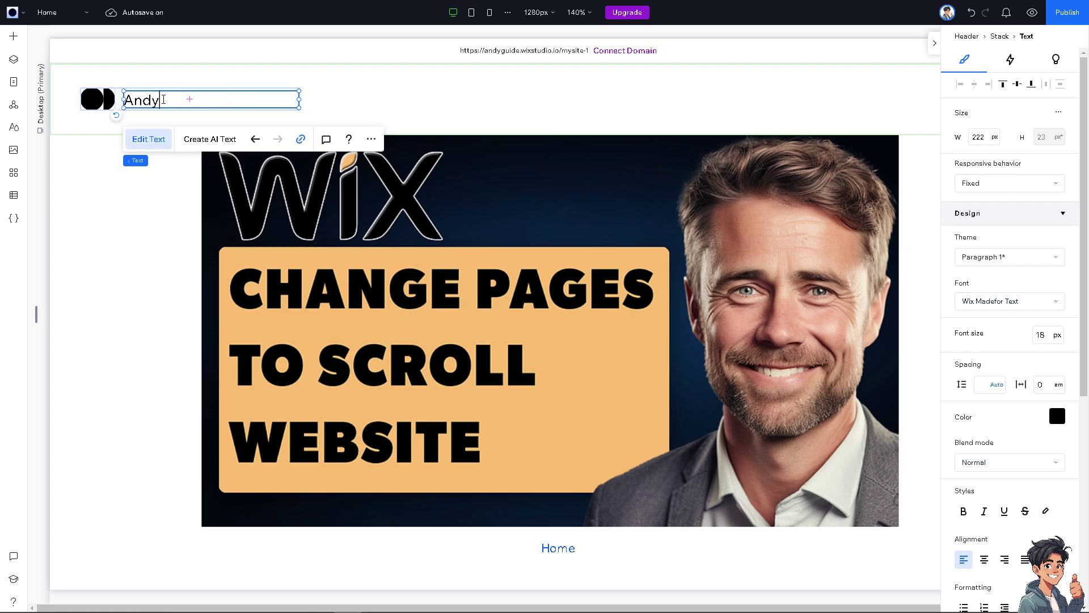
text('s Guides)
click(1057, 416)
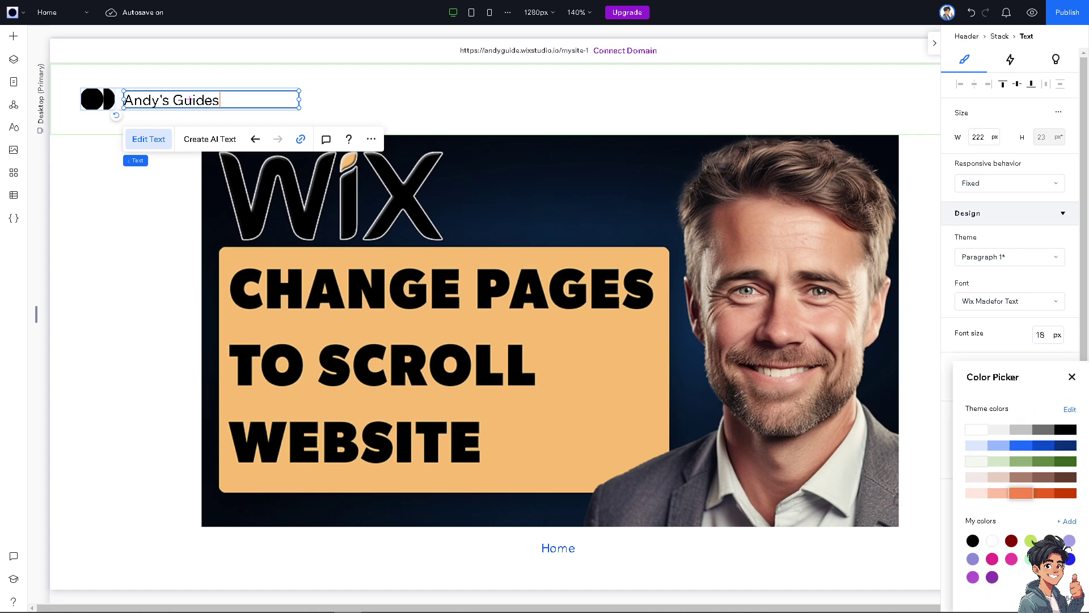
click(1070, 409)
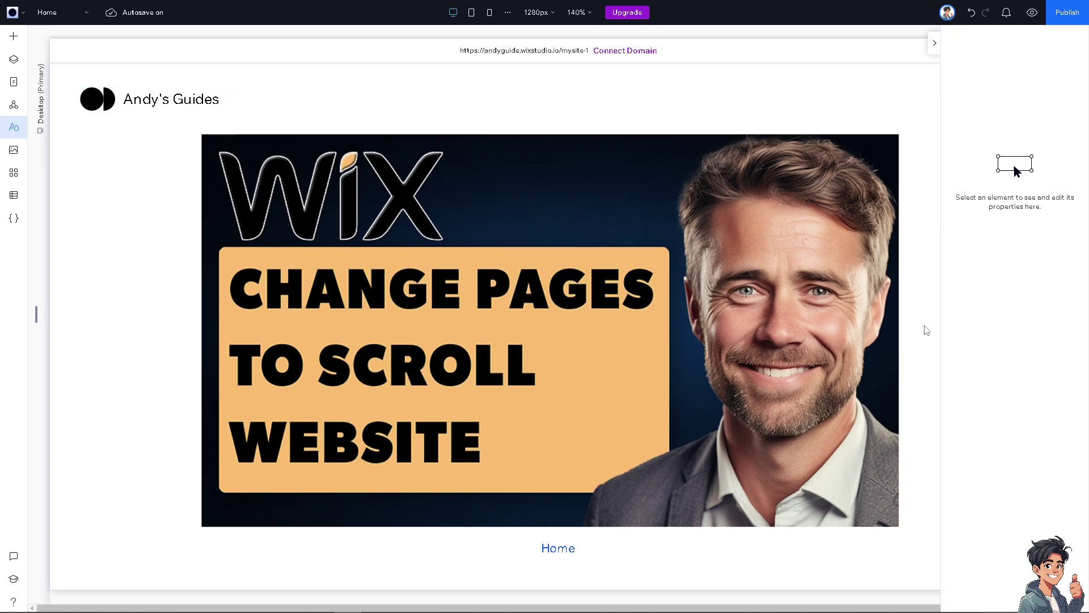
click(624, 99)
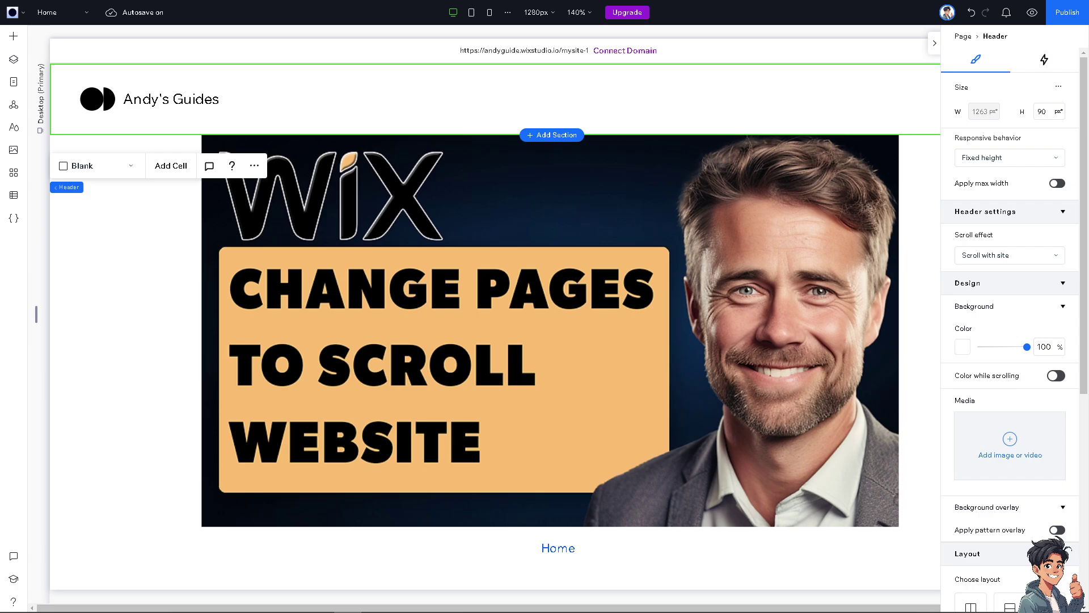
click(146, 291)
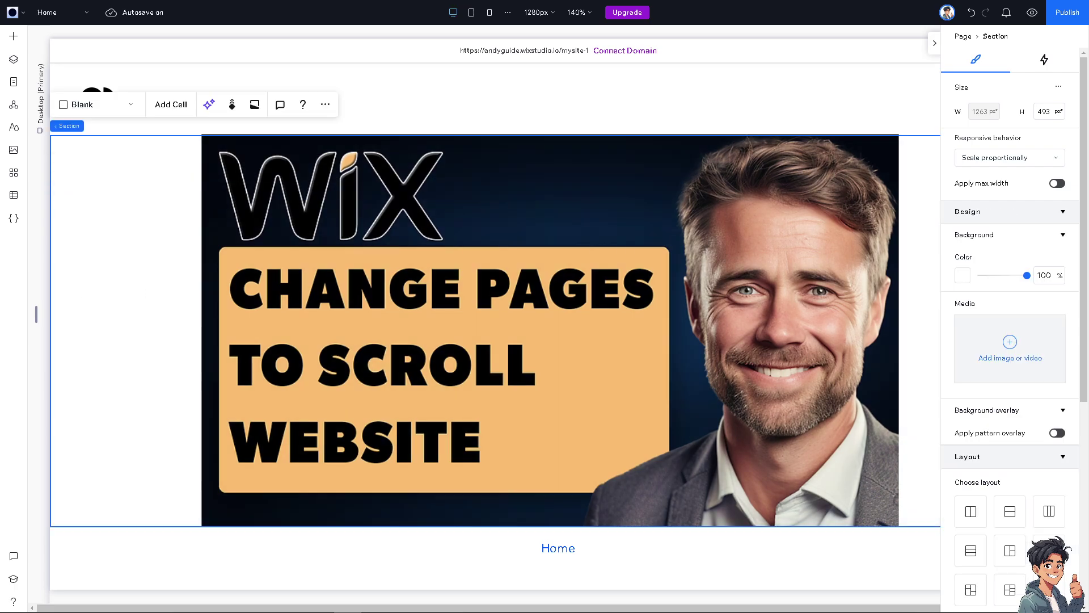